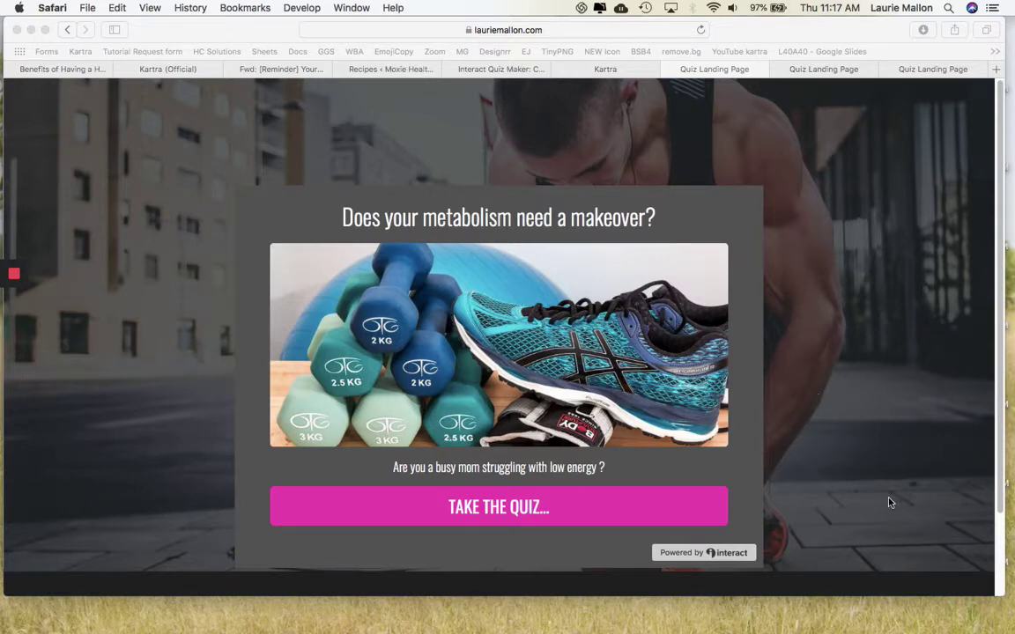
# - Log in to Interact and open 'Does your metabolism need a makeover?' in the quiz editor
pyautogui.scroll(-1, 890, 501)
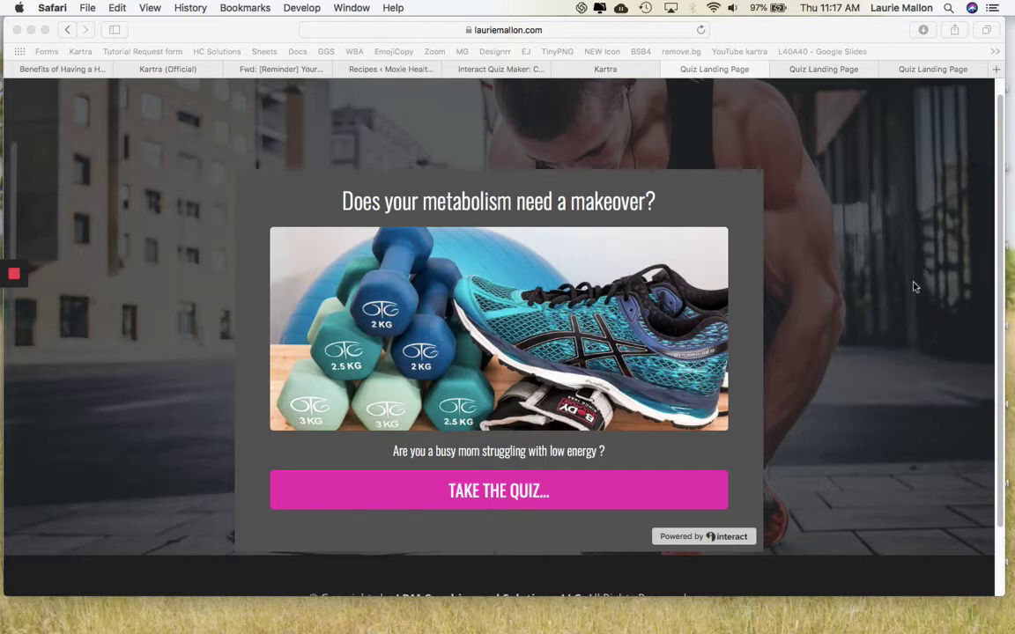
pyautogui.click(510, 70)
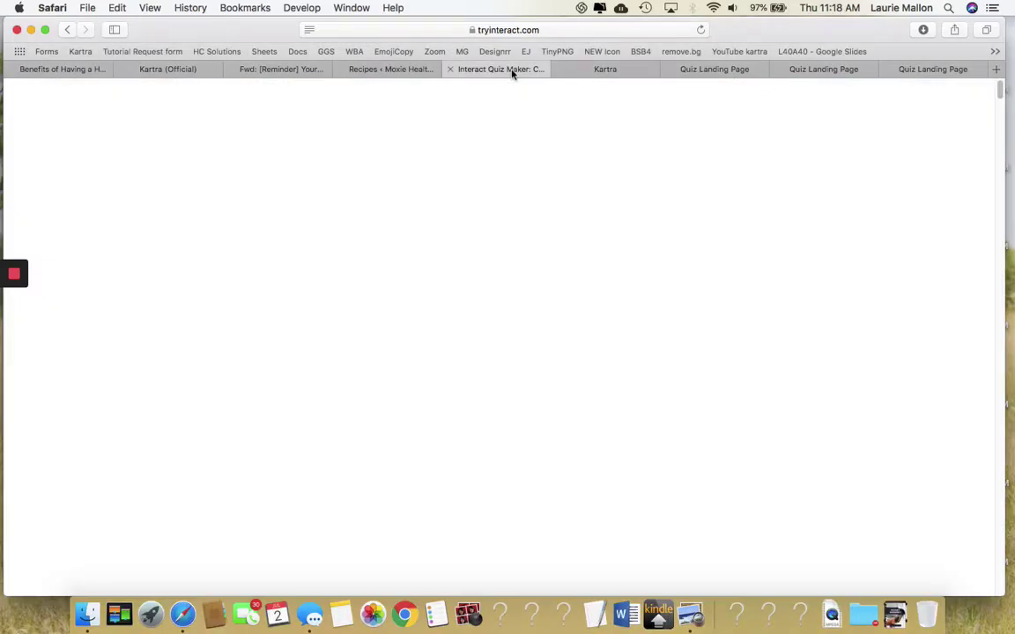
pyautogui.click(793, 97)
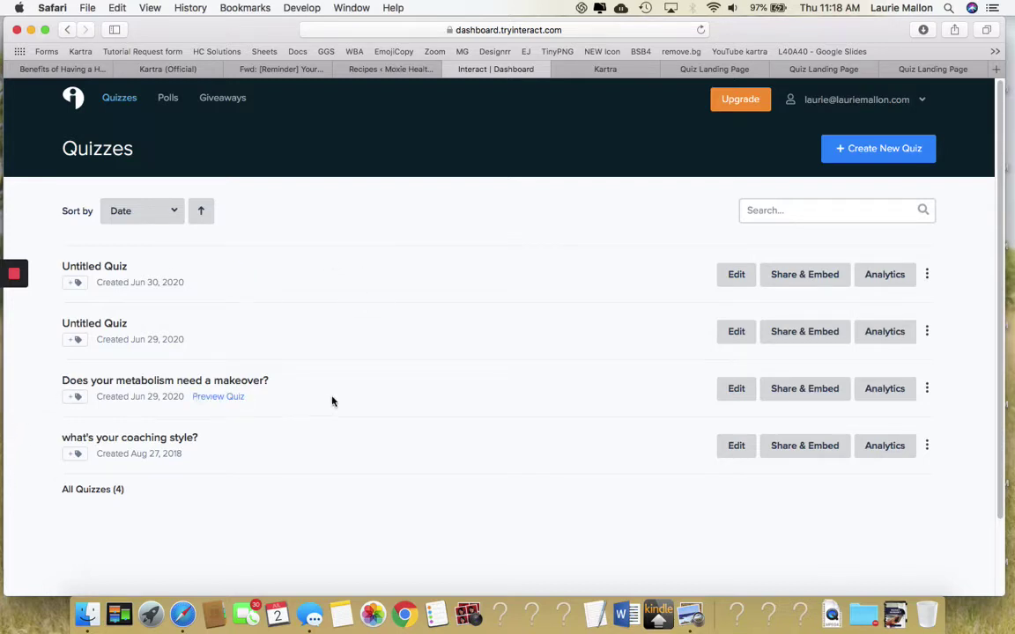
pyautogui.click(740, 394)
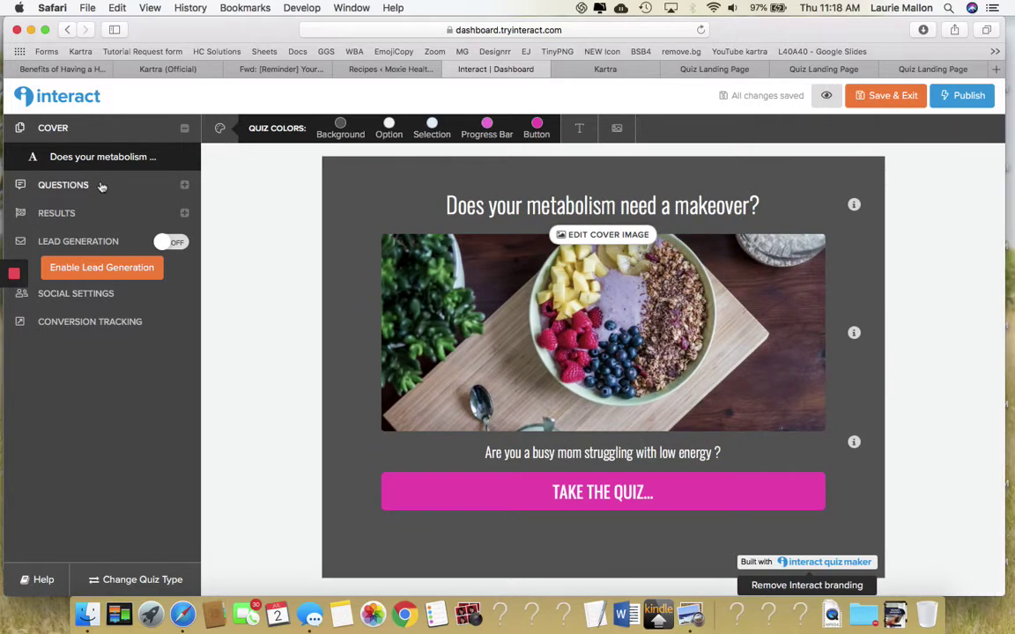
# - Show the quiz's Questions list, scrolled to 'How do you think about fitness?' and its four answers
pyautogui.click(140, 185)
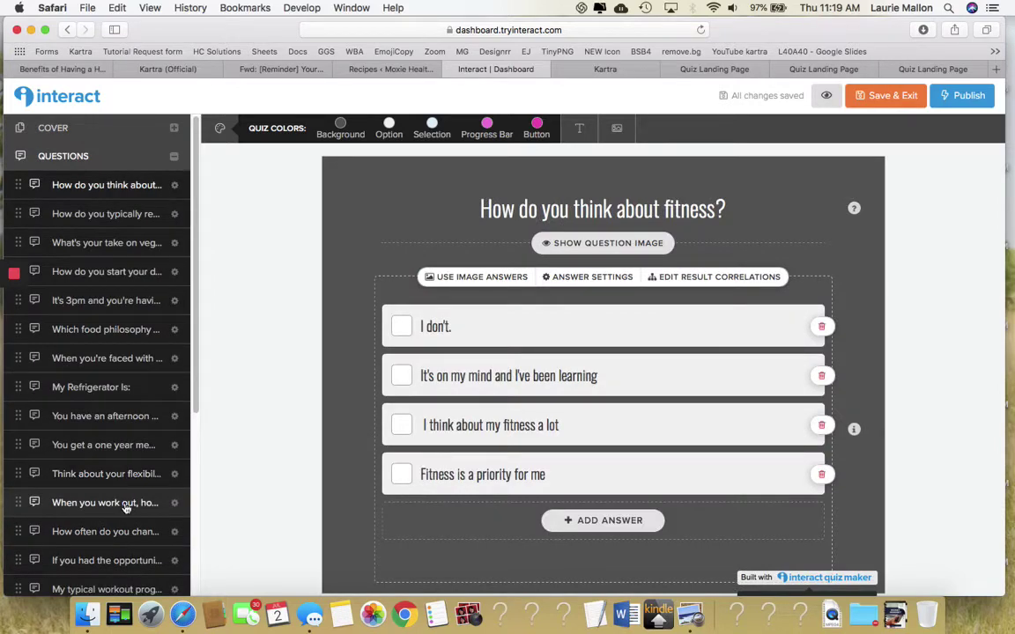
pyautogui.scroll(-5, 129, 505)
pyautogui.scroll(5, 128, 507)
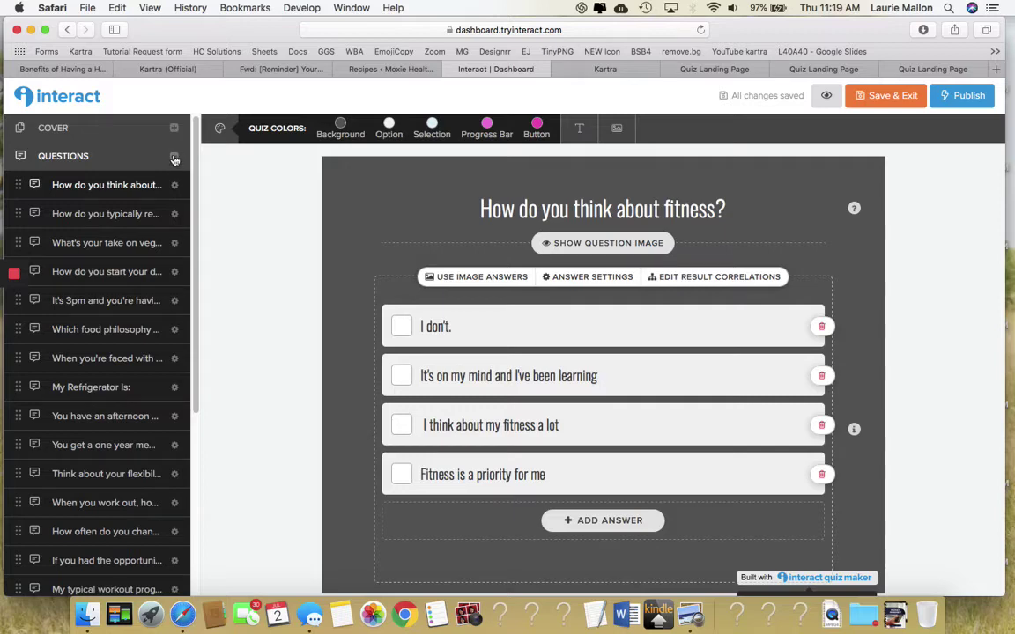
pyautogui.scroll(-5, 105, 299)
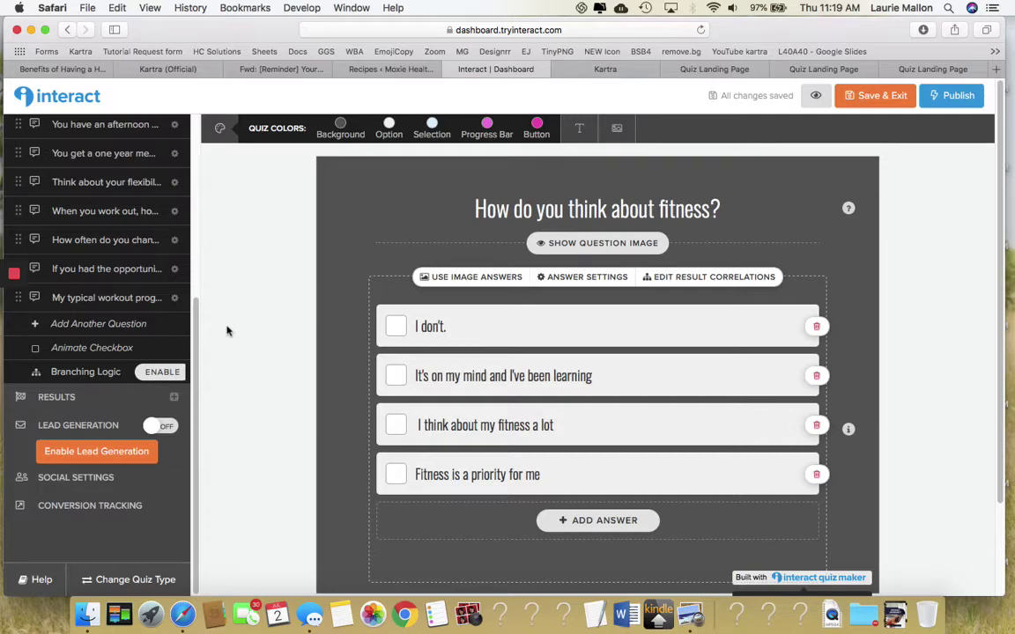
# - Confirm all three results redirect to URLs, then return to the Quiz Landing Page tab
pyautogui.click(175, 399)
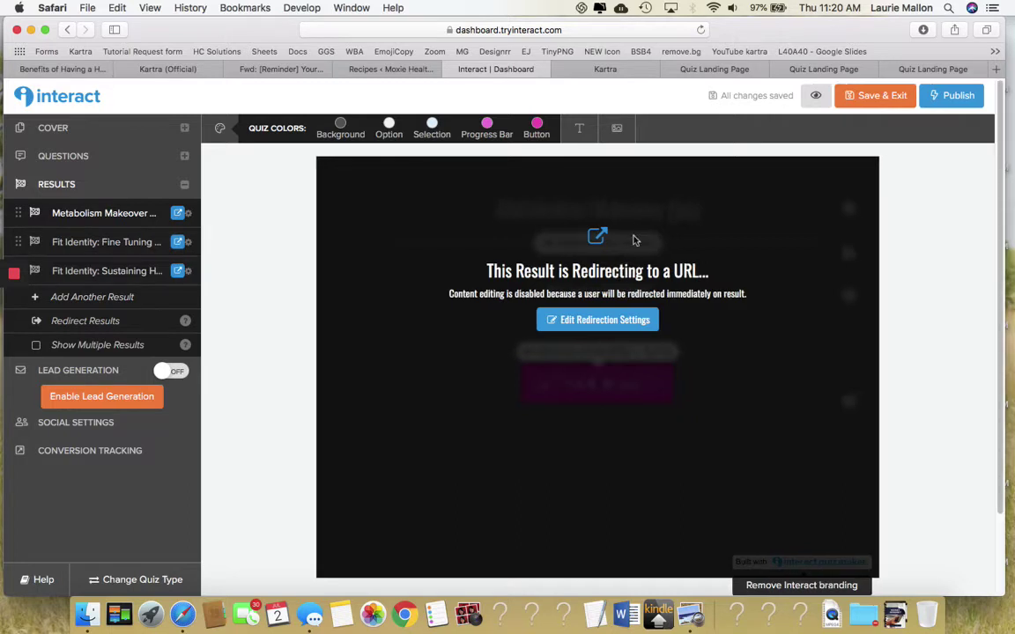
pyautogui.click(708, 70)
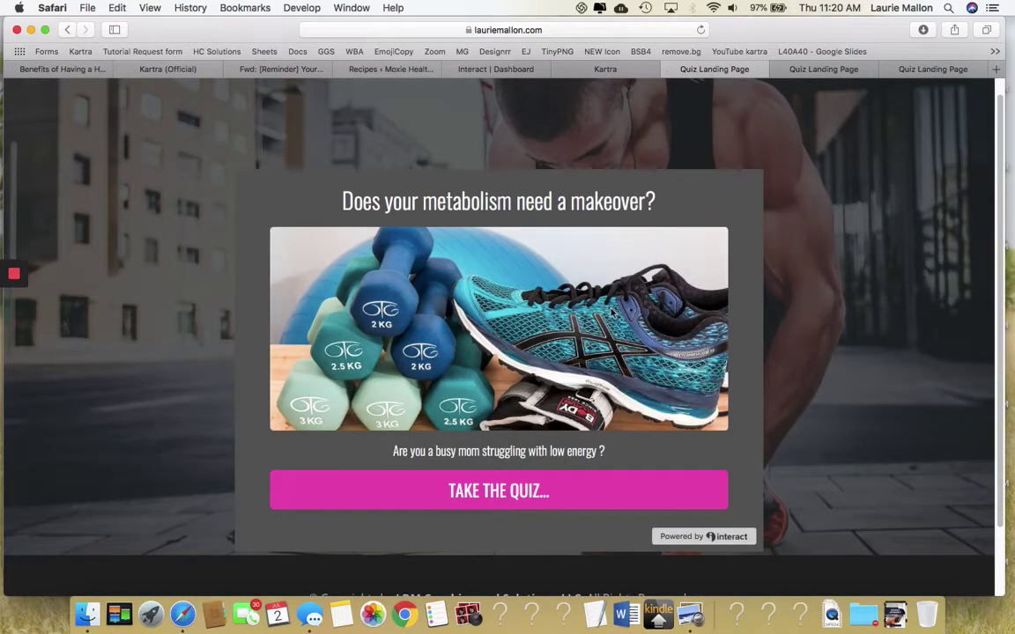
# - Start the embedded metabolism quiz and answer questions one through eight
pyautogui.click(495, 494)
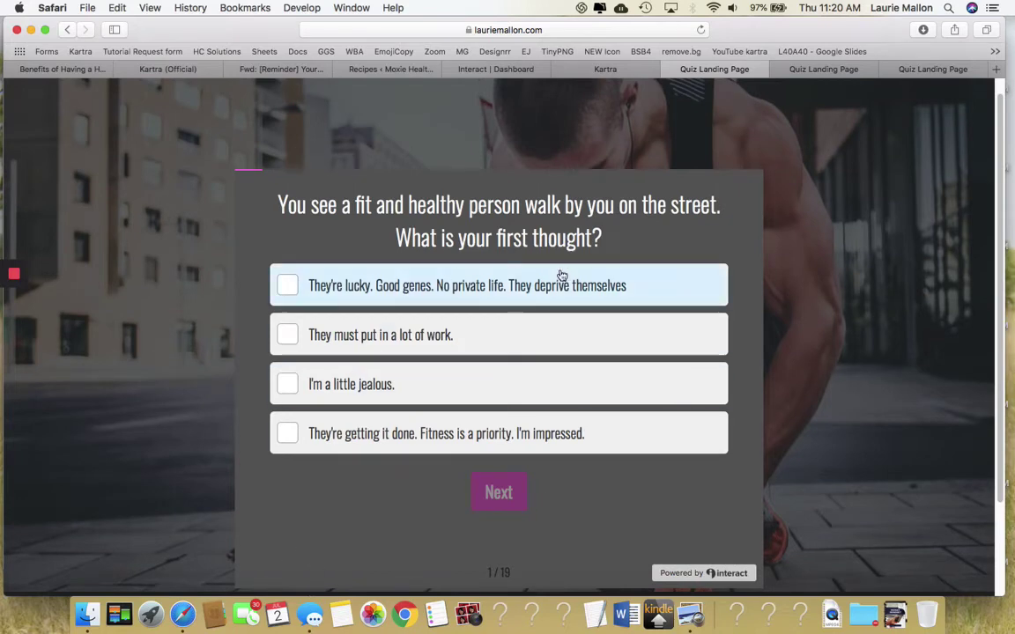
pyautogui.click(440, 344)
pyautogui.click(502, 493)
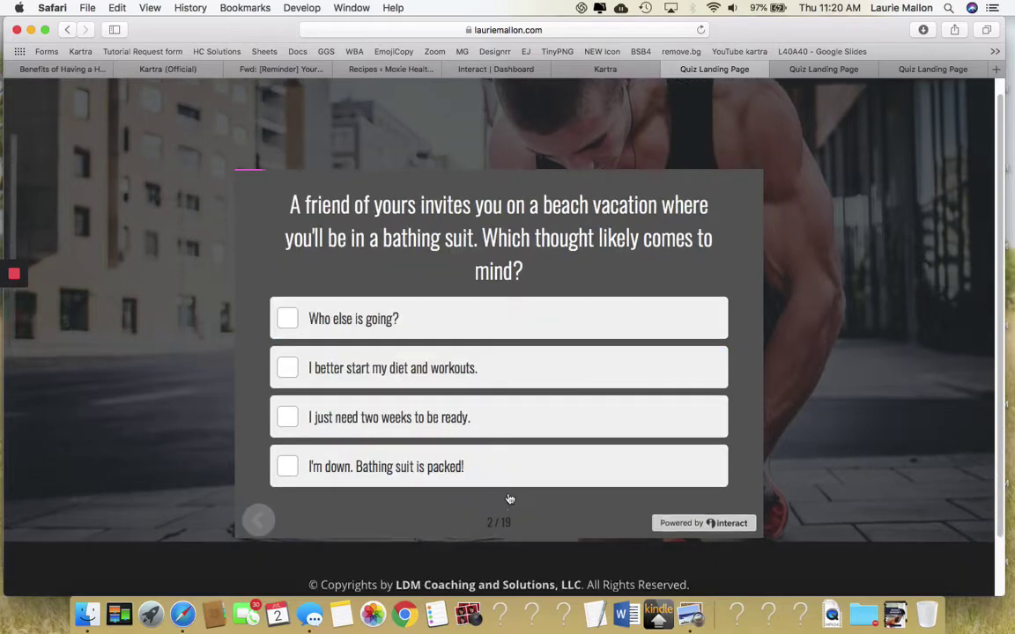
pyautogui.click(534, 417)
pyautogui.click(533, 362)
pyautogui.click(534, 362)
pyautogui.click(534, 345)
pyautogui.click(530, 369)
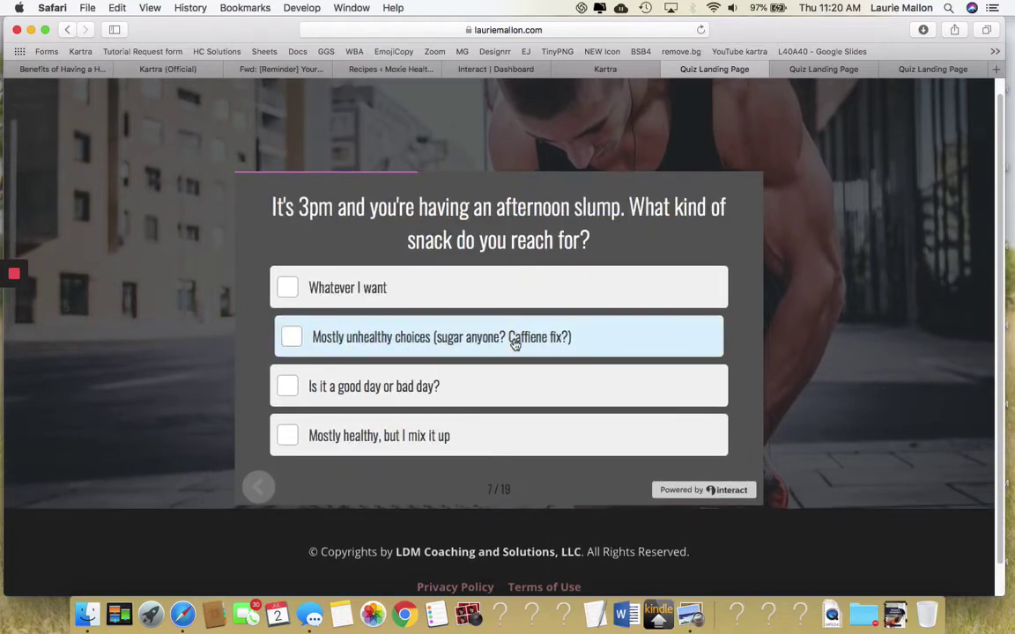
pyautogui.click(516, 343)
pyautogui.click(523, 356)
# - Answer questions nine through nineteen to finish the quiz and reach the Kartra results page
pyautogui.click(515, 317)
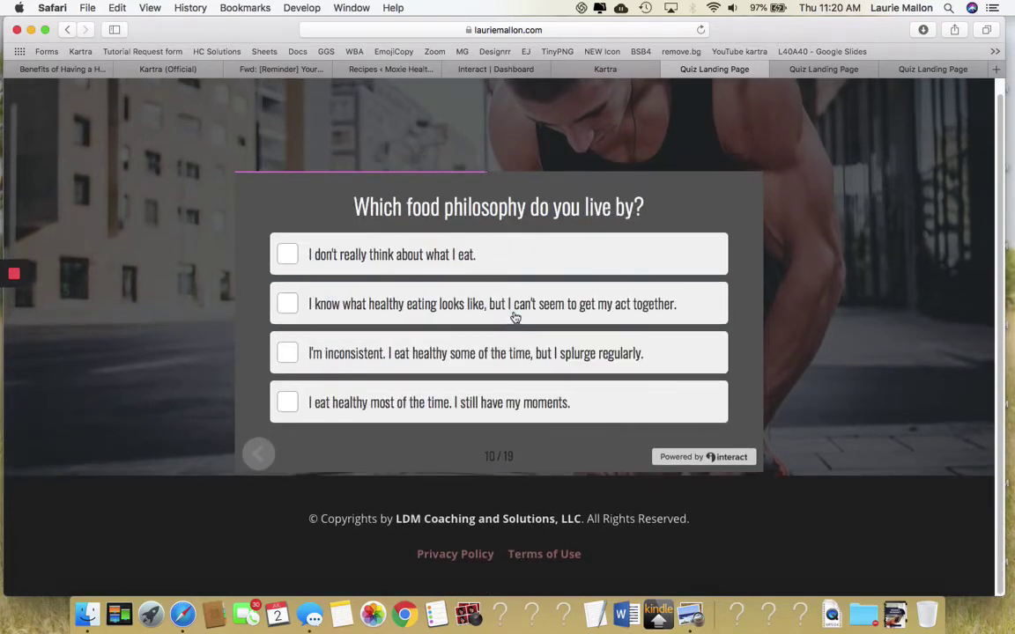
pyautogui.click(512, 348)
pyautogui.click(508, 365)
pyautogui.click(502, 382)
pyautogui.click(499, 383)
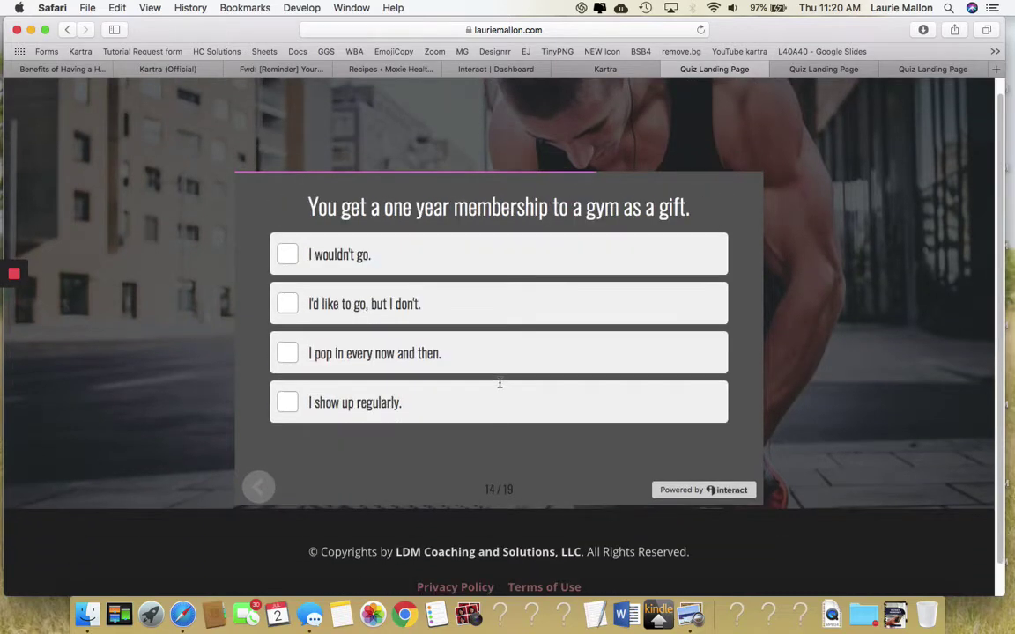
pyautogui.click(489, 362)
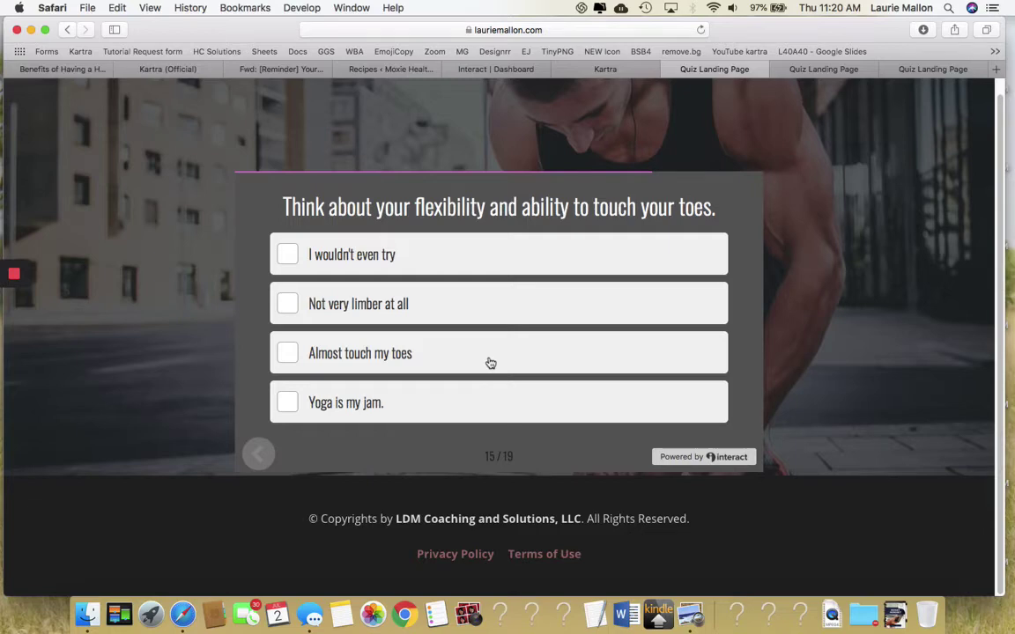
pyautogui.click(490, 362)
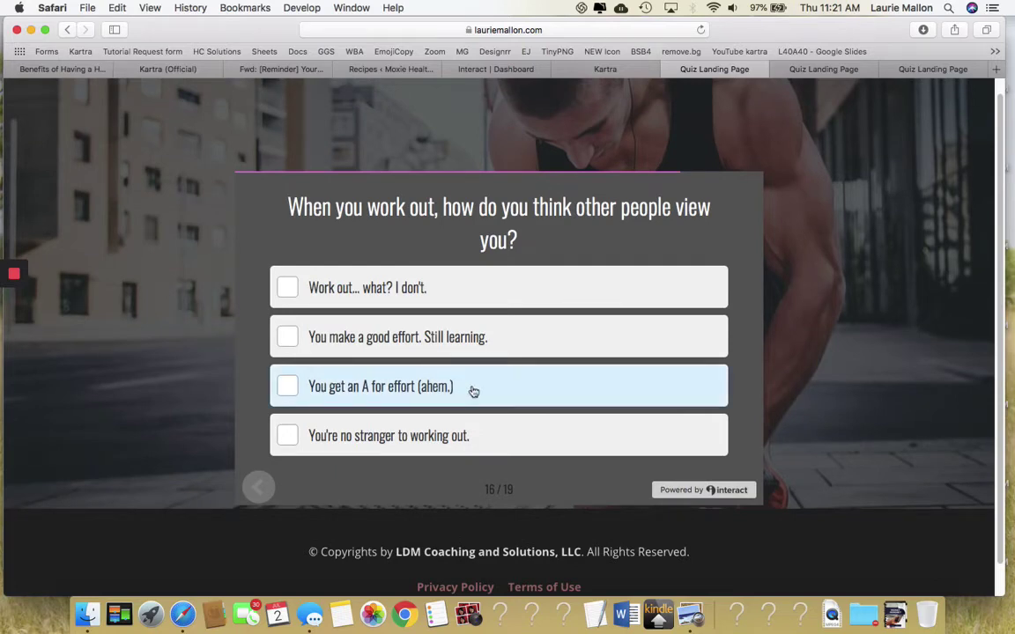
pyautogui.click(473, 391)
pyautogui.click(473, 385)
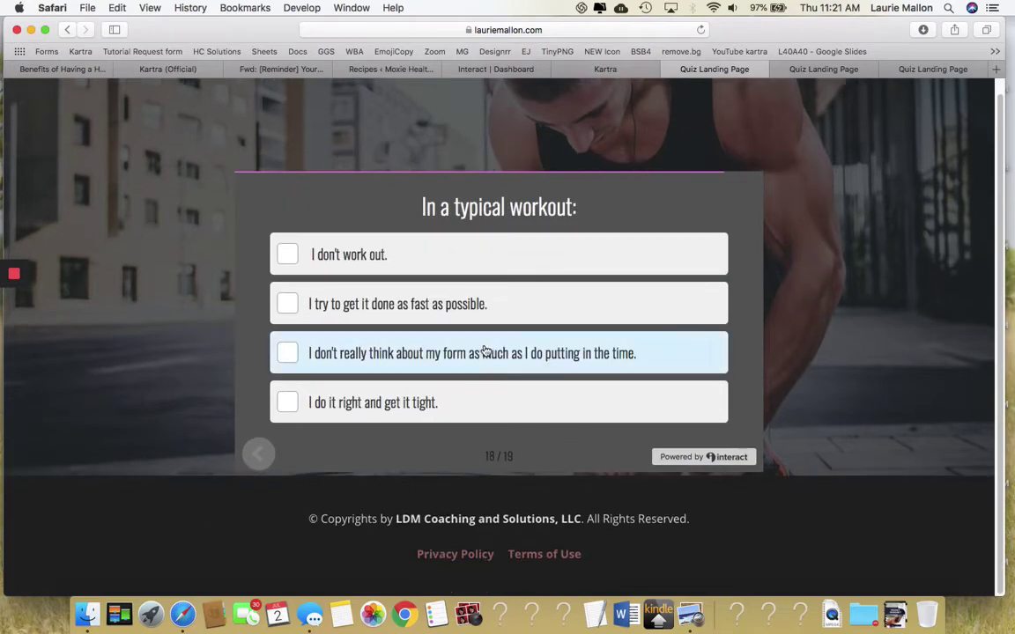
pyautogui.click(482, 352)
pyautogui.click(483, 351)
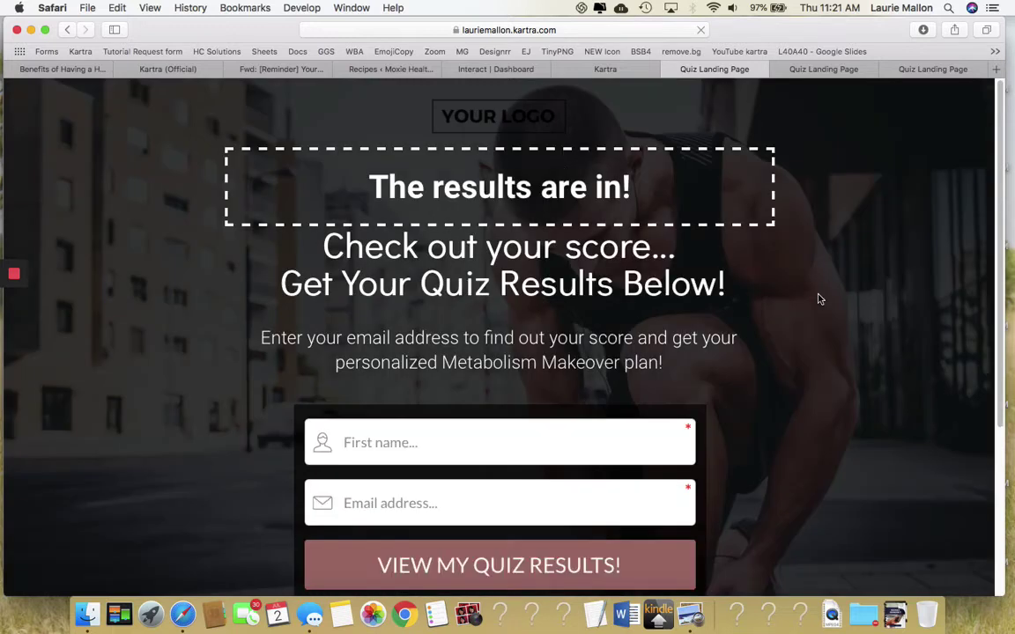
# - Autofill the Kartra opt-in form with a test name and e-mail, then return to the Interact Dashboard tab
pyautogui.press('super+shift+a')
pyautogui.scroll(-2, 908, 374)
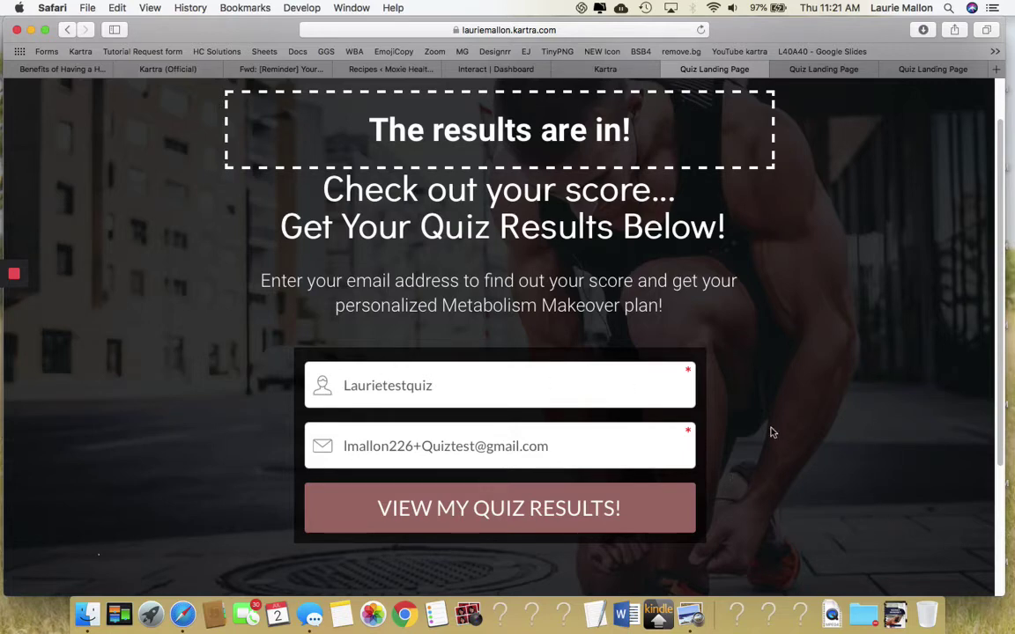
pyautogui.scroll(-3, 774, 436)
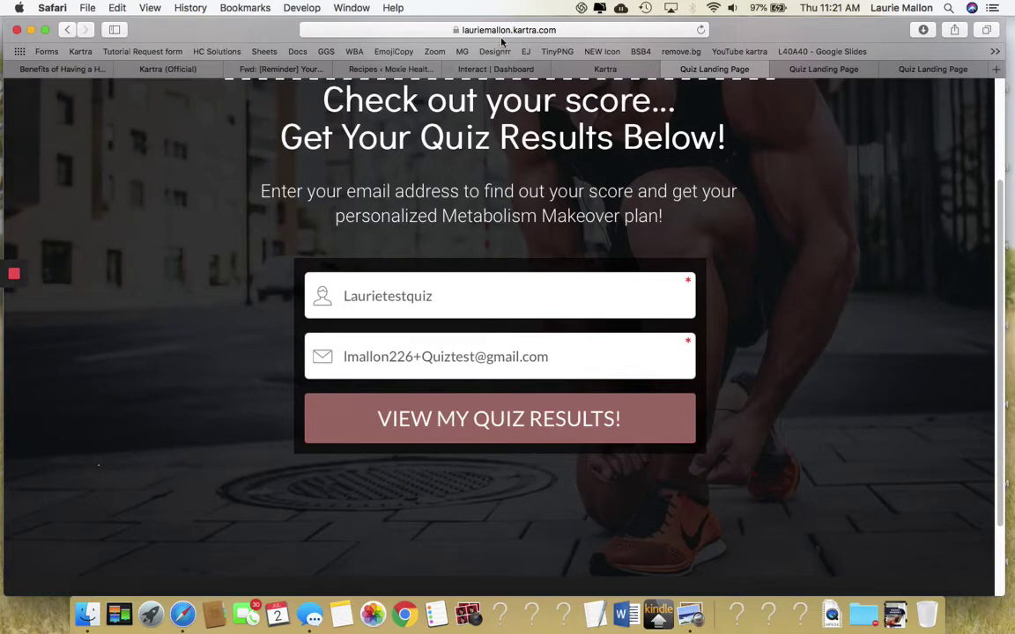
pyautogui.click(492, 71)
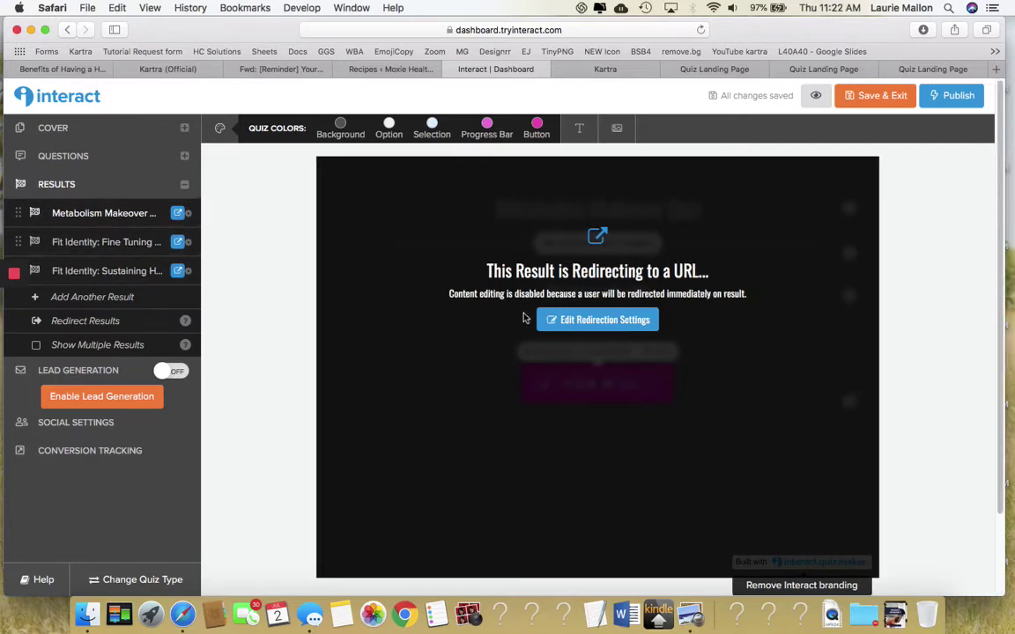
# - Review the Kartra redirect URLs of the first and second results in the Redirect Results dialog
pyautogui.click(579, 325)
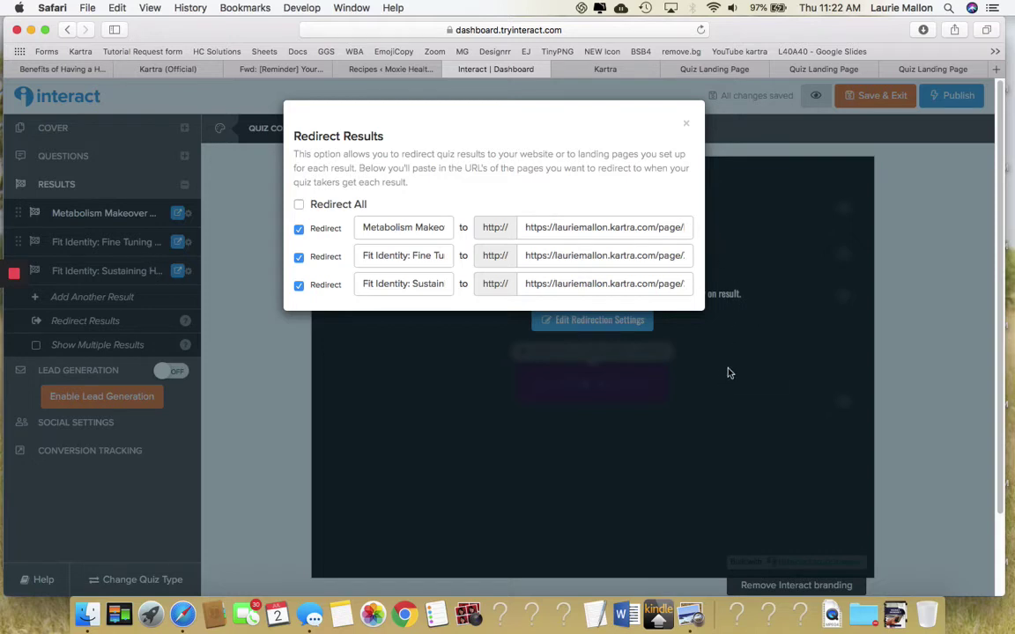
pyautogui.moveTo(577, 226); pyautogui.dragTo(697, 231)
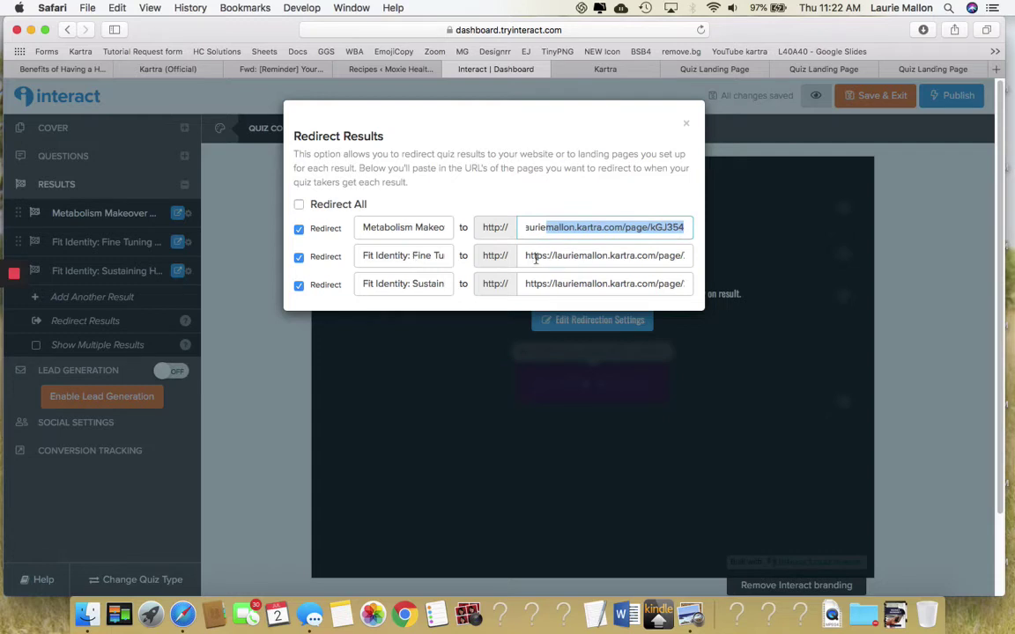
pyautogui.click(480, 232)
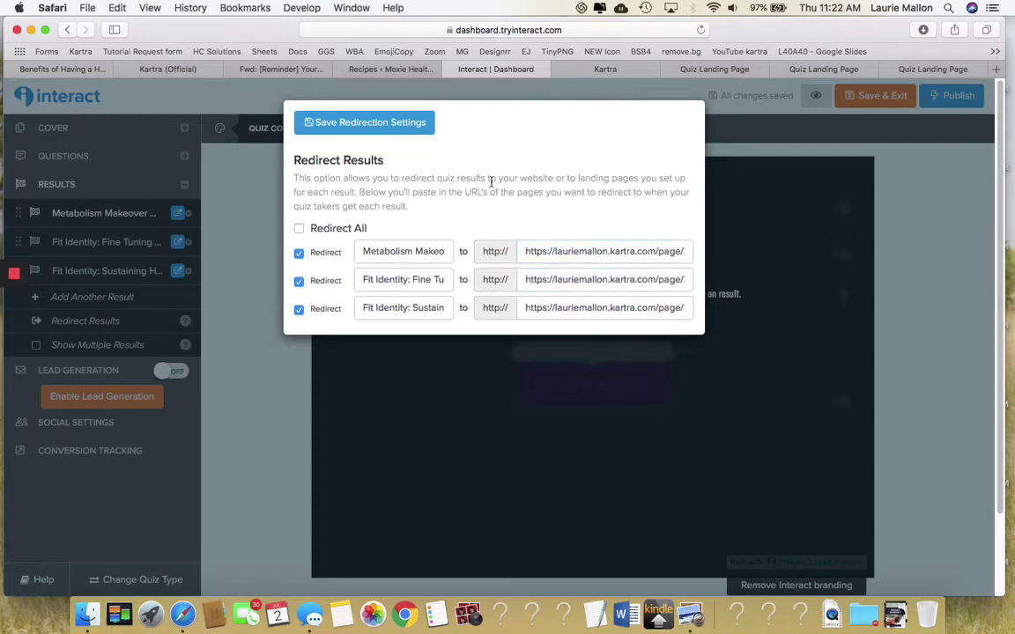
# - Switch through the Quiz Landing Page tabs to the Quiz Outcome 2 results page
pyautogui.click(735, 70)
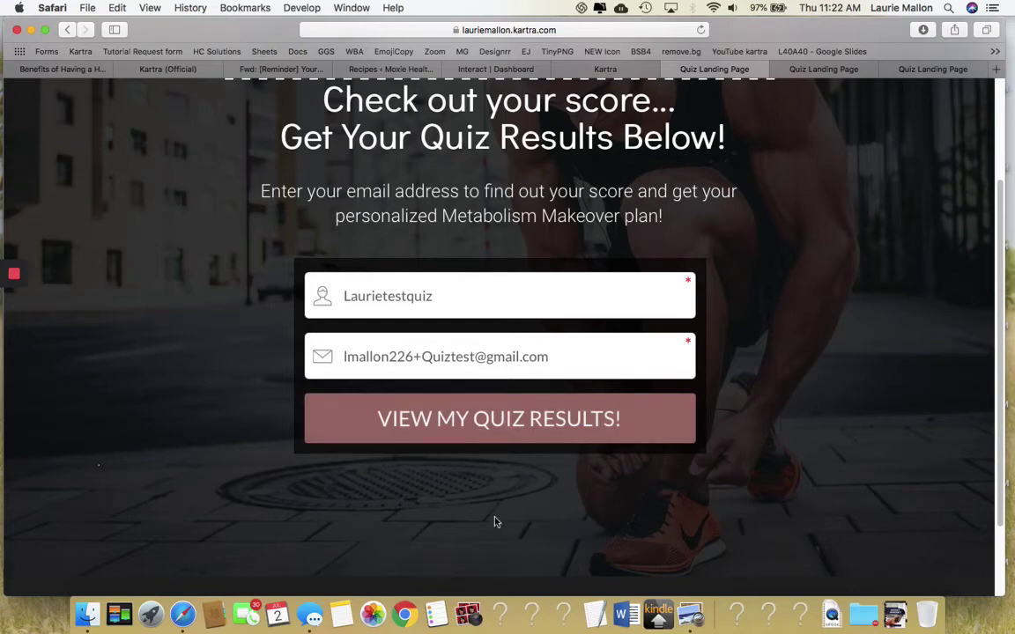
pyautogui.click(820, 68)
pyautogui.click(931, 70)
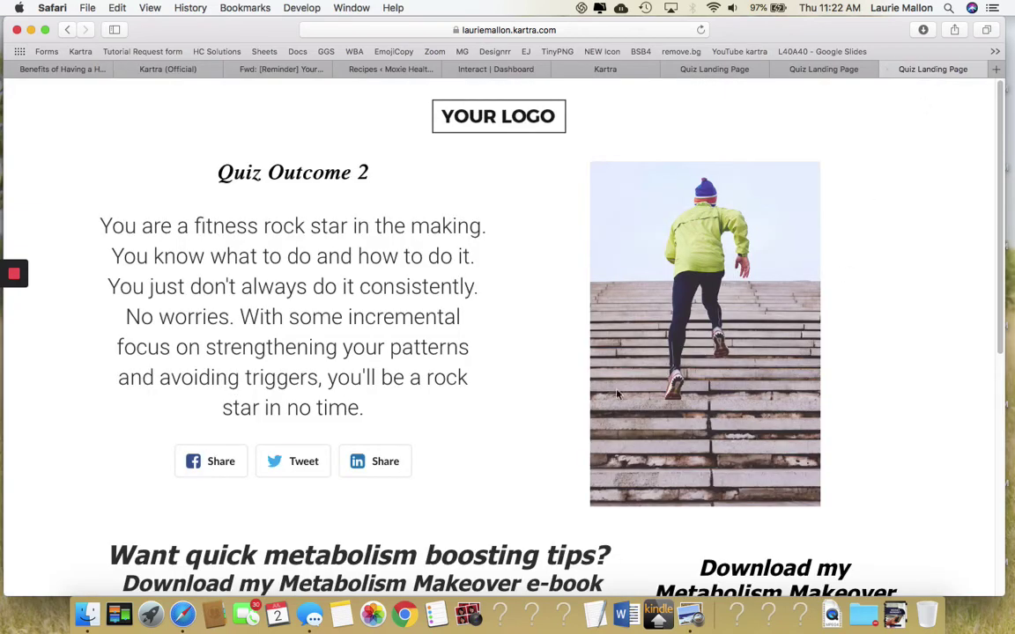
# - Highlight the 'Quiz Outcome 2' heading on the results page
pyautogui.moveTo(215, 171); pyautogui.dragTo(376, 170)
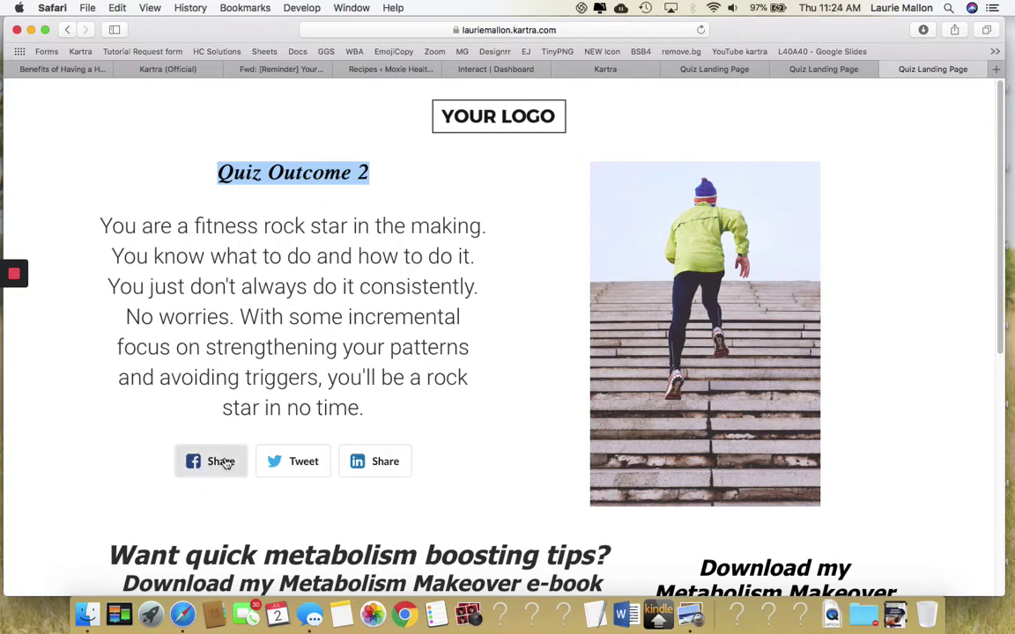
# - Scroll the outcome page, then return to the tab with the filled-in 'Check out your score…' form
pyautogui.scroll(-1, 494, 503)
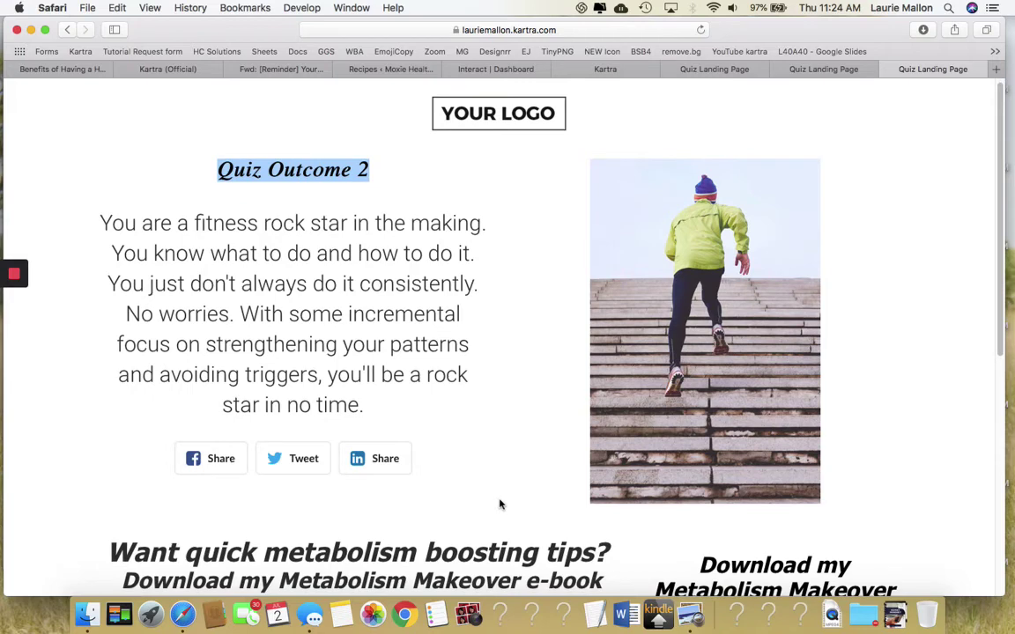
pyautogui.scroll(-3, 499, 504)
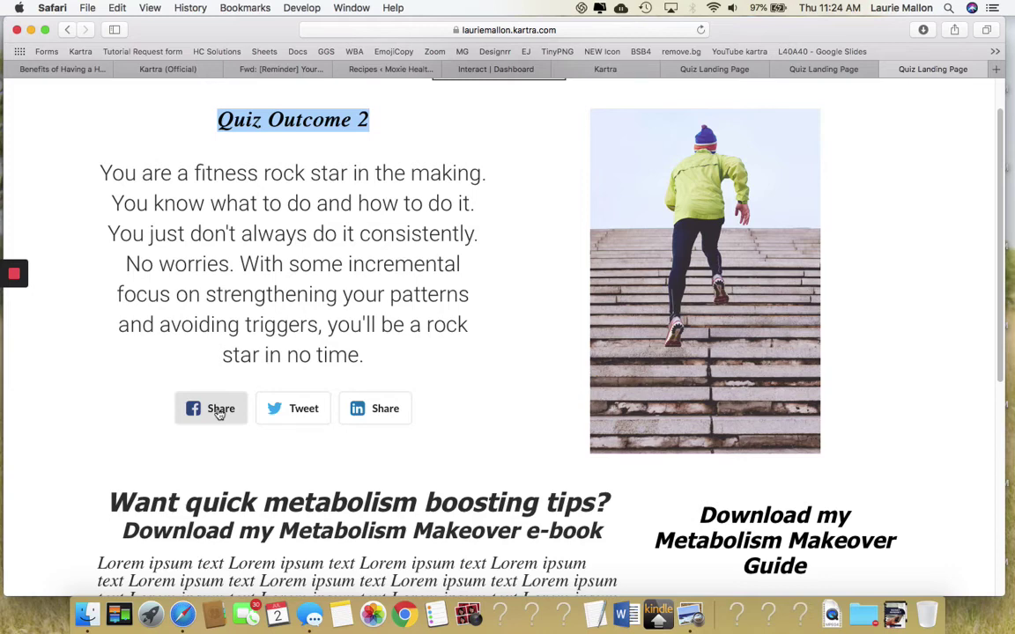
pyautogui.click(710, 68)
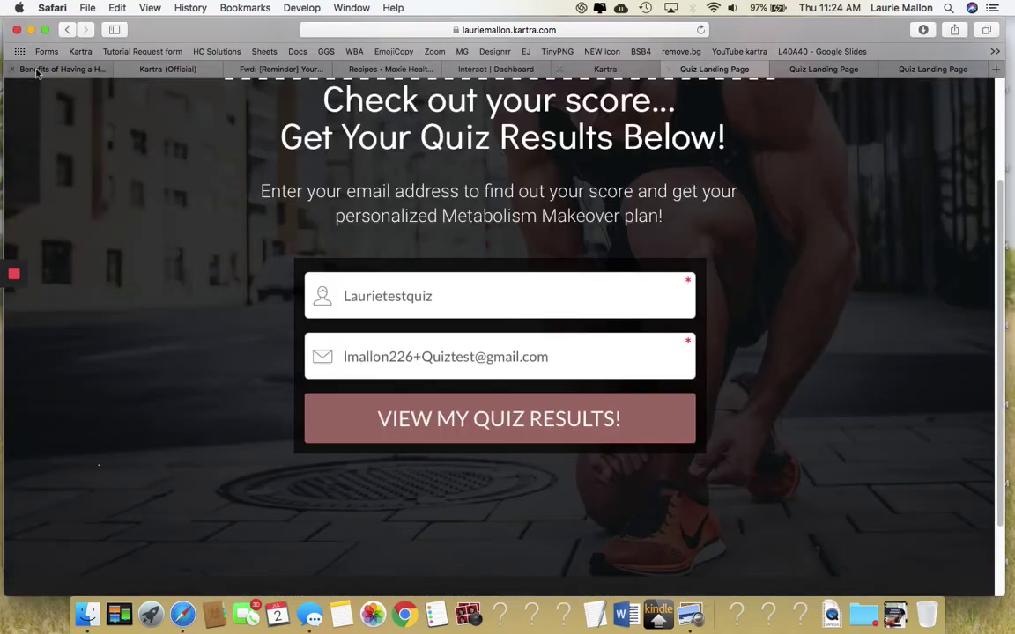
# - Go back to the embedded quiz, retake it from the start, then switch to the Quiz Outcome 2 tab
pyautogui.click(68, 30)
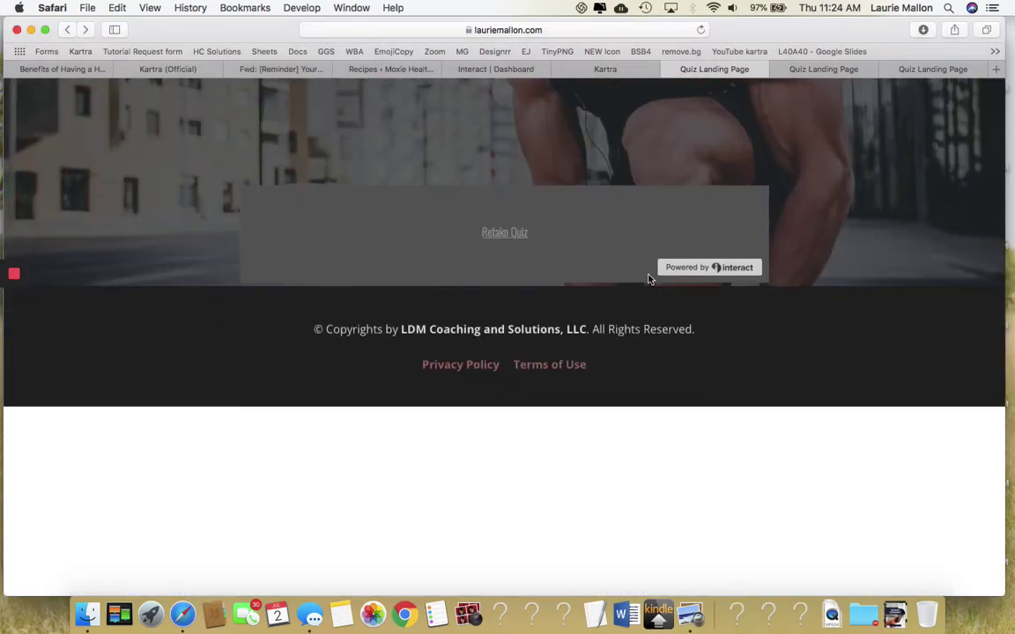
pyautogui.click(507, 234)
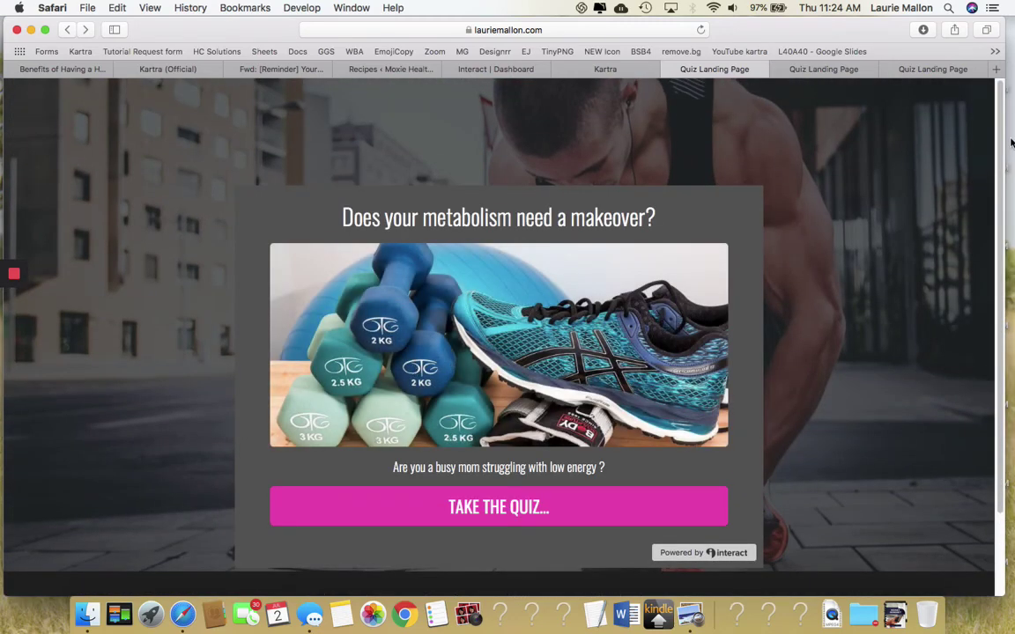
pyautogui.click(932, 69)
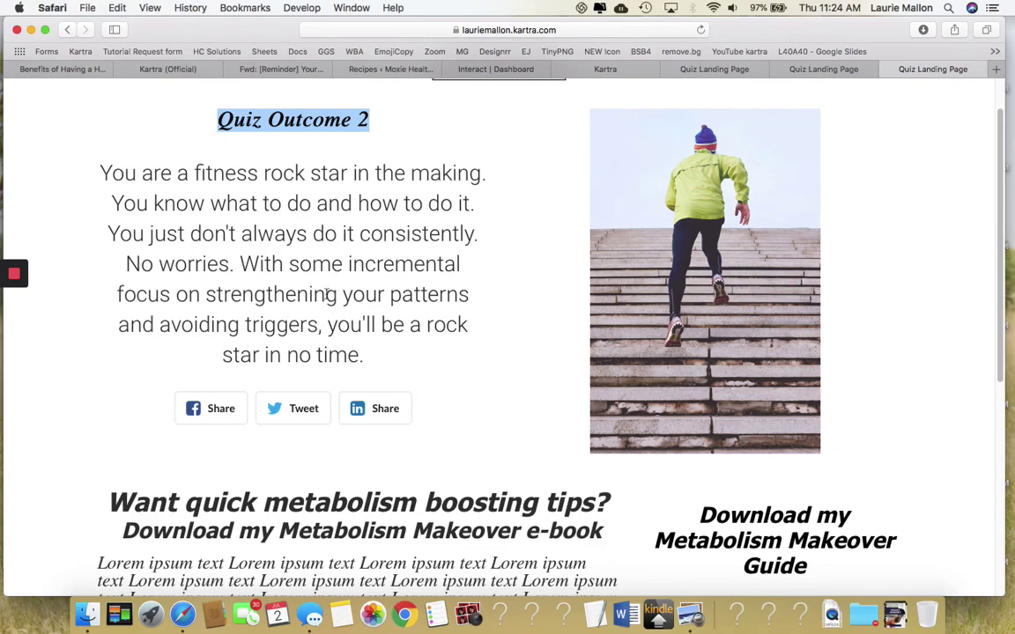
pyautogui.scroll(-5, 374, 291)
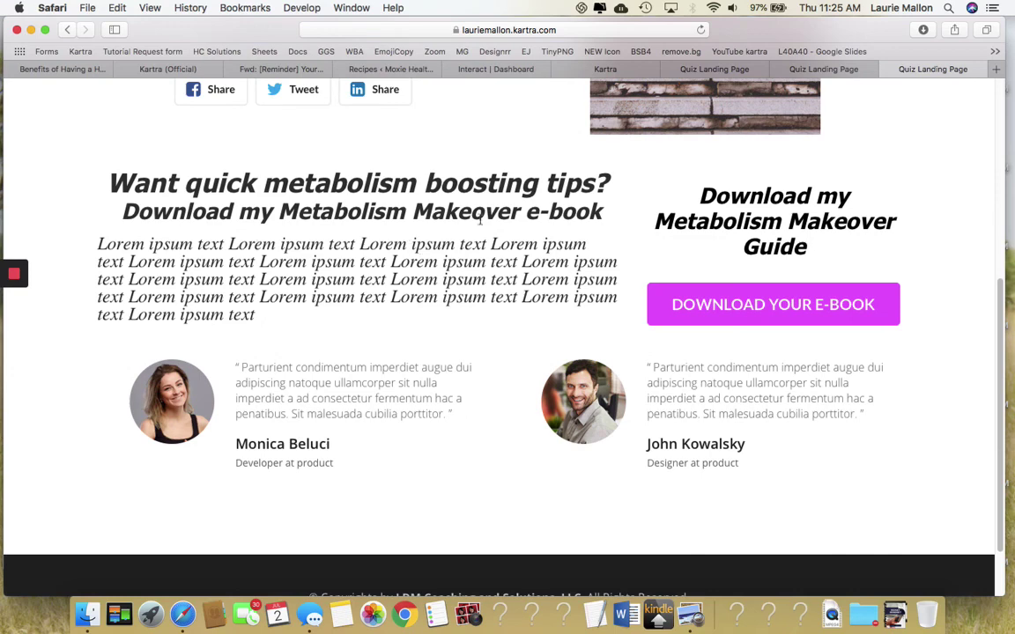
pyautogui.scroll(5, 848, 352)
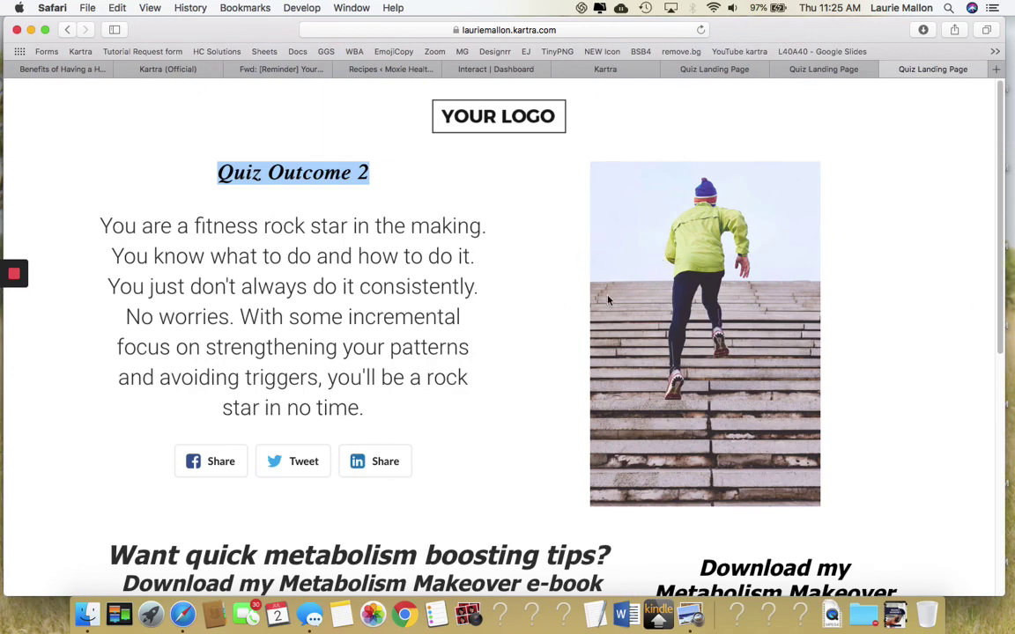
pyautogui.scroll(-5, 546, 264)
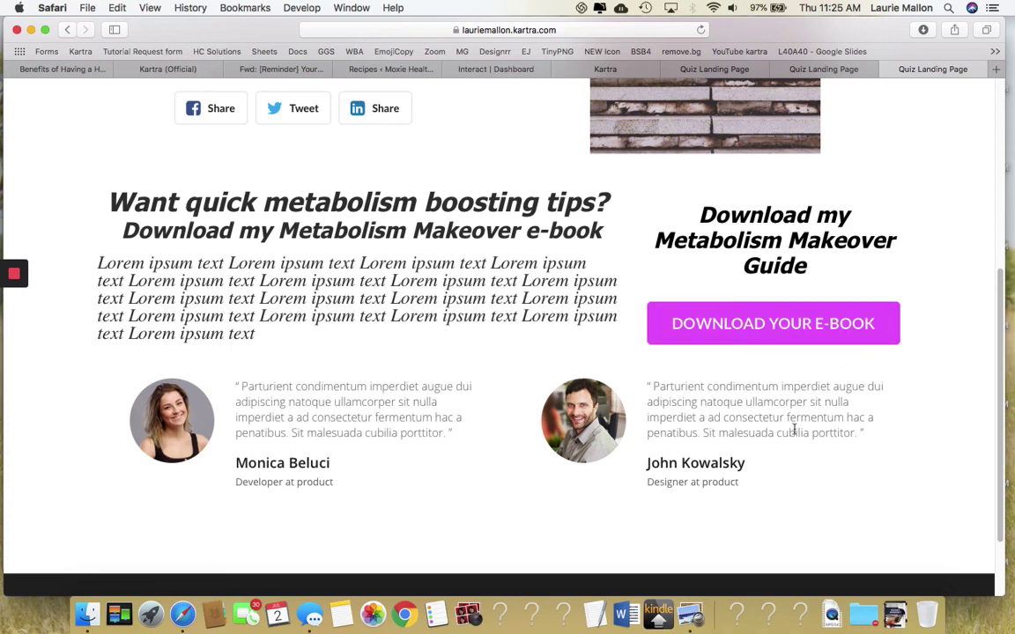
pyautogui.scroll(-1, 617, 423)
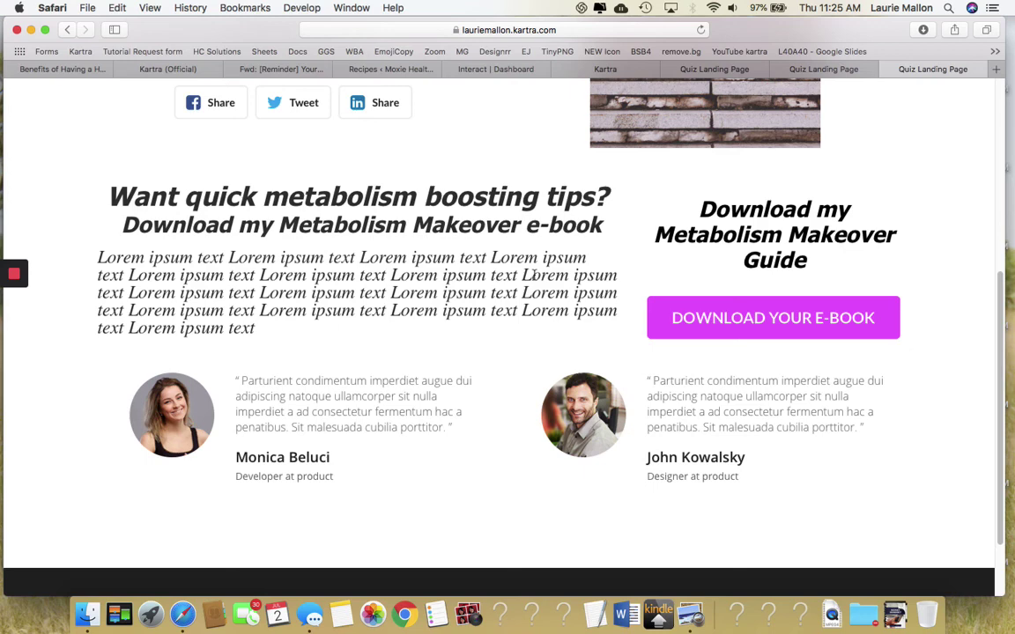
pyautogui.scroll(5, 531, 275)
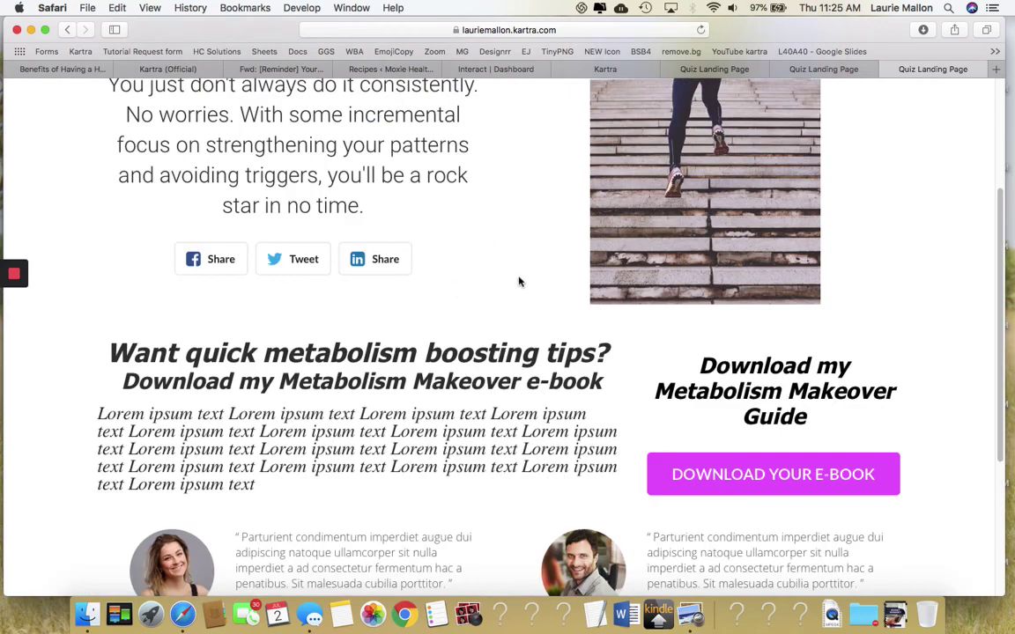
pyautogui.scroll(3, 531, 292)
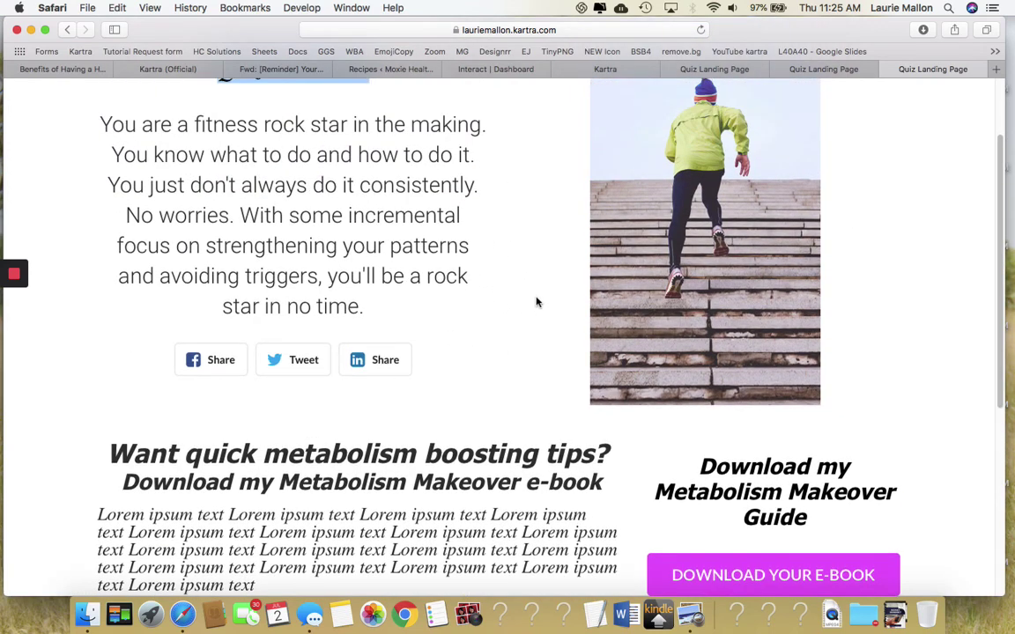
pyautogui.scroll(-1, 530, 304)
pyautogui.scroll(-2, 555, 316)
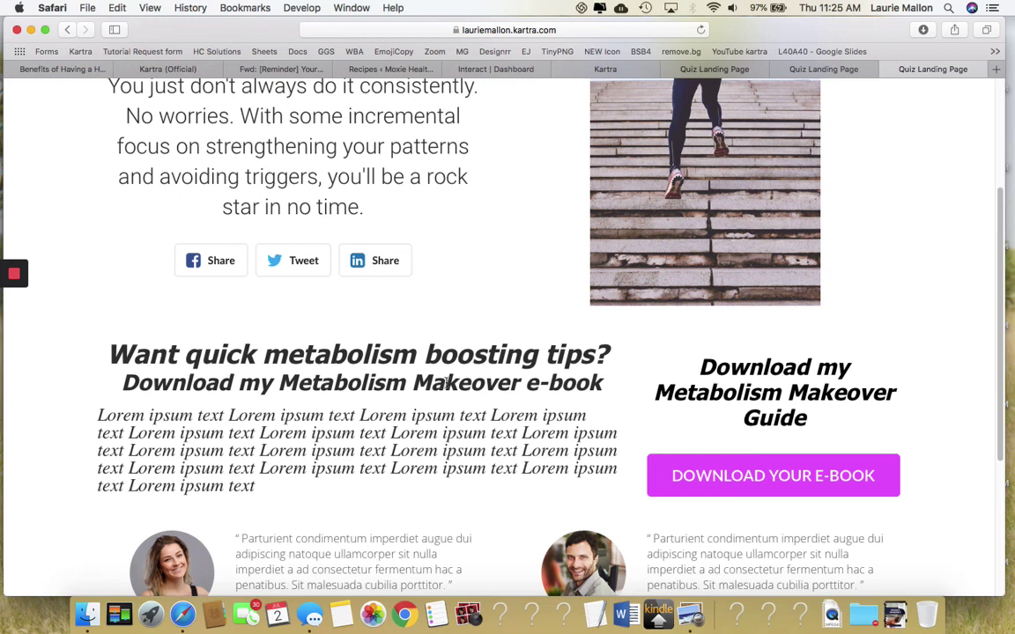
pyautogui.scroll(-1, 454, 340)
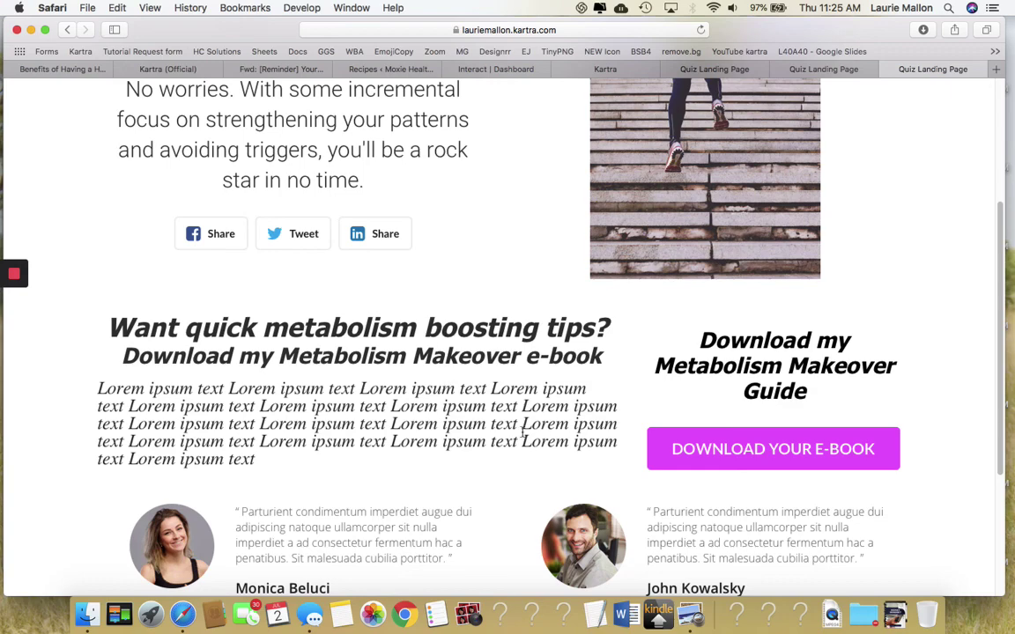
pyautogui.scroll(-5, 565, 445)
pyautogui.scroll(-3, 566, 446)
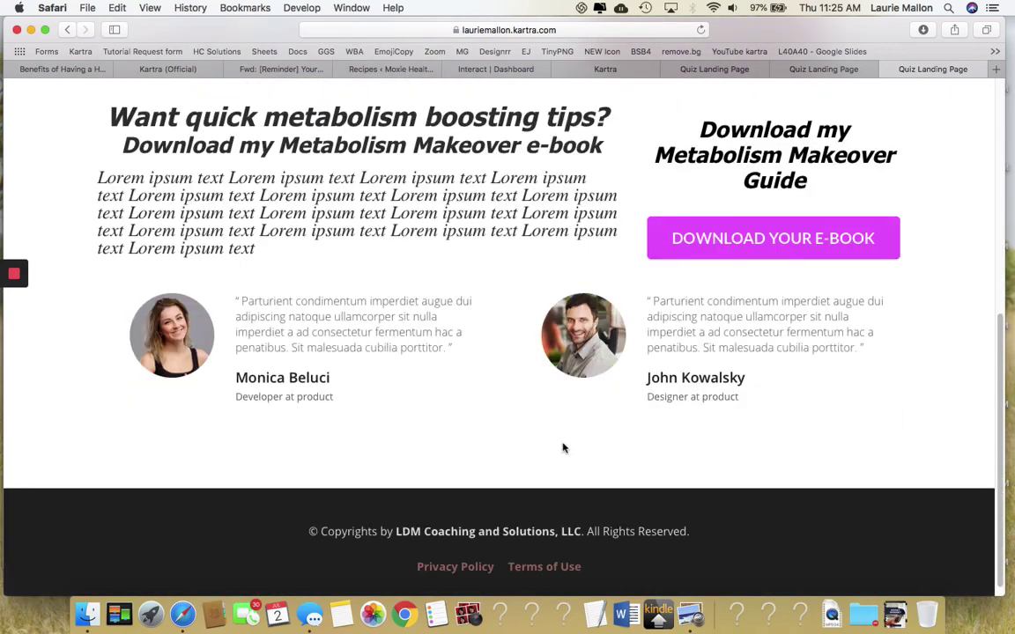
pyautogui.scroll(10, 565, 446)
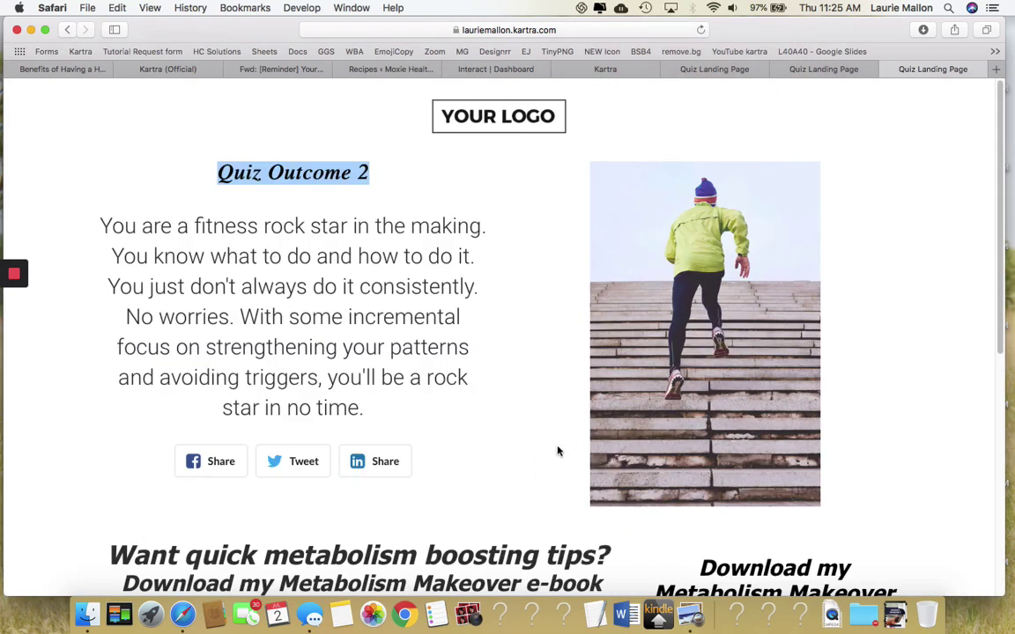